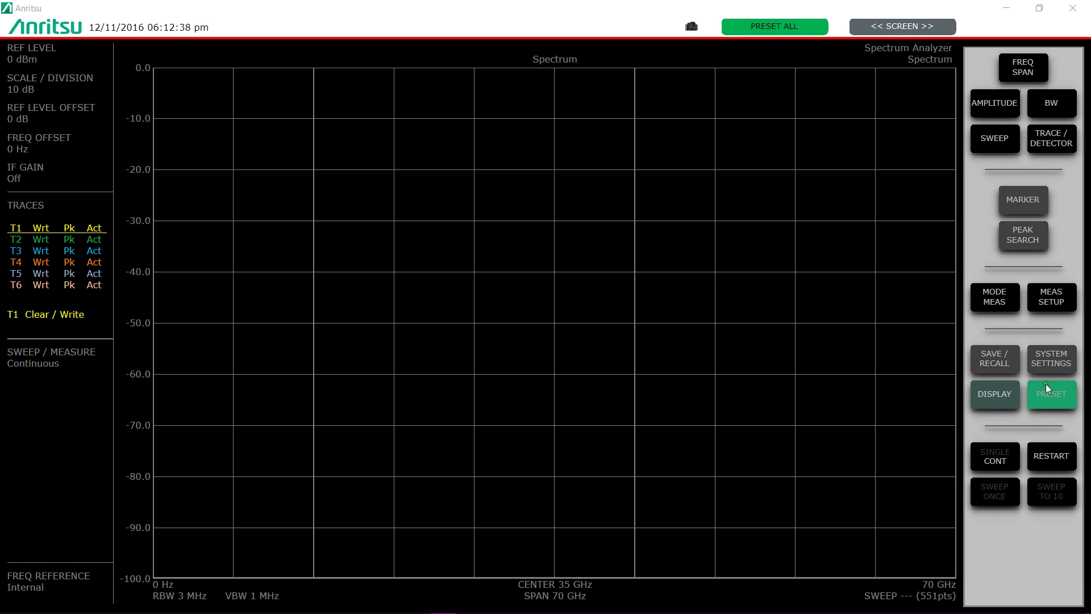
# Connect to the MS2760A from System Settings so a live trace sweeps 0–70 GHz, then close the panel
pyautogui.click(1049, 364)
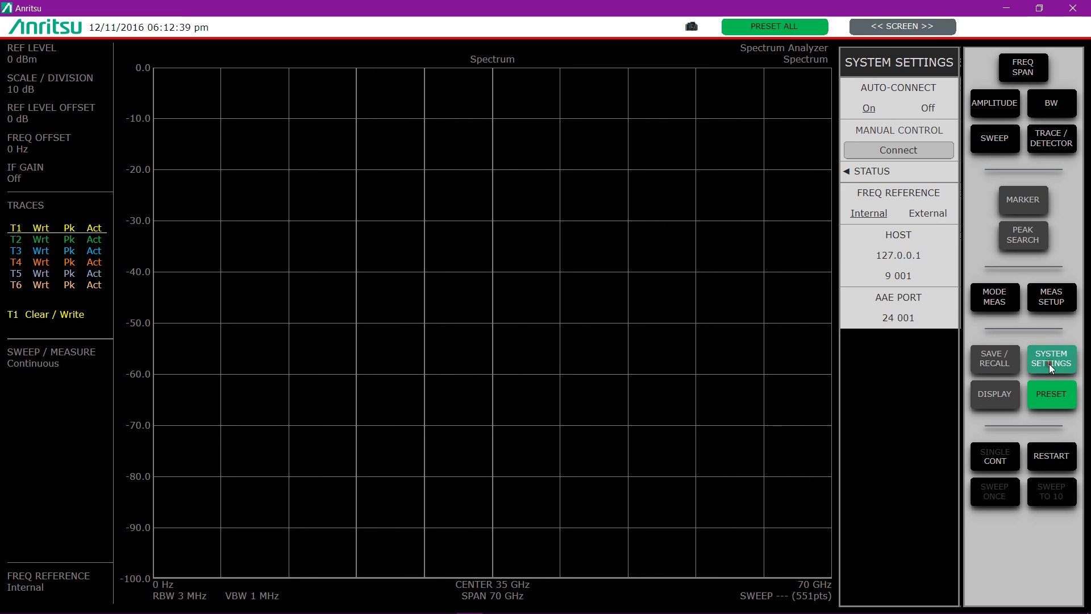
pyautogui.click(879, 150)
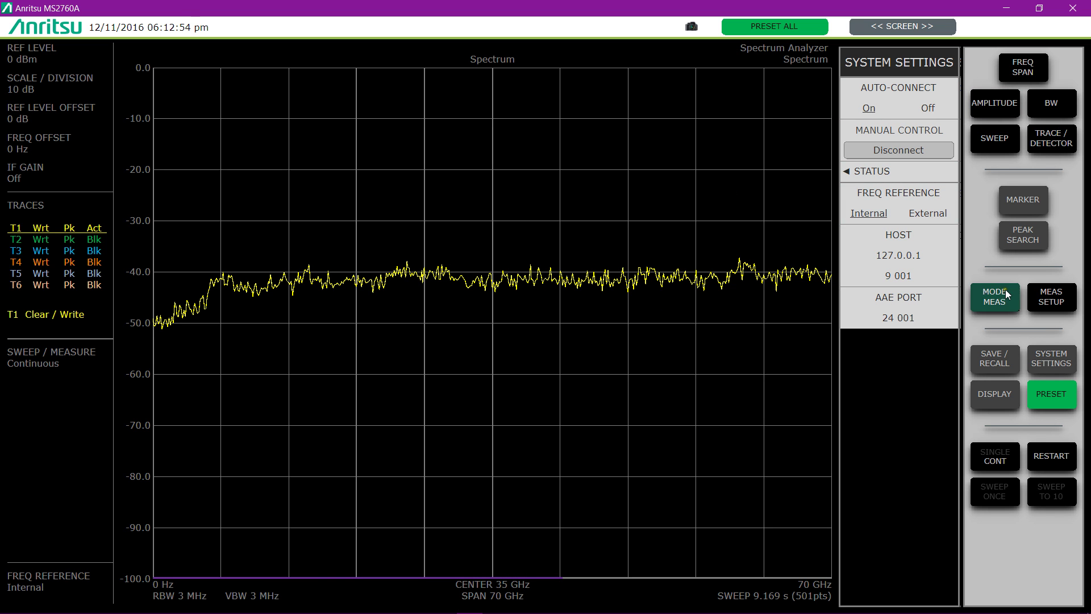
pyautogui.click(1049, 362)
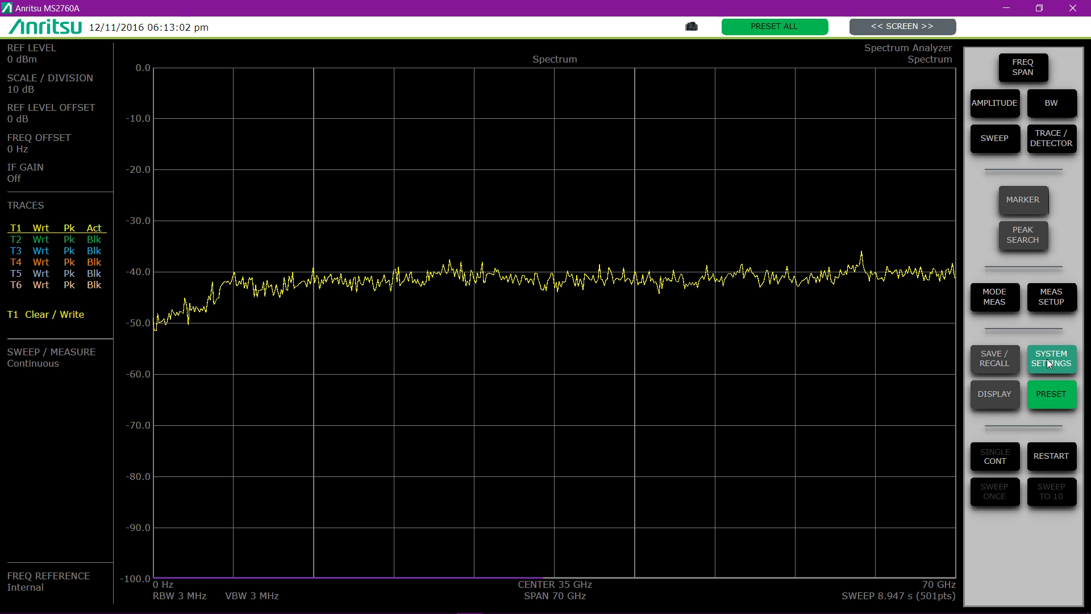
# Review the frequency/span, amplitude, bandwidth, sweep and trace/detector settings
pyautogui.click(1015, 80)
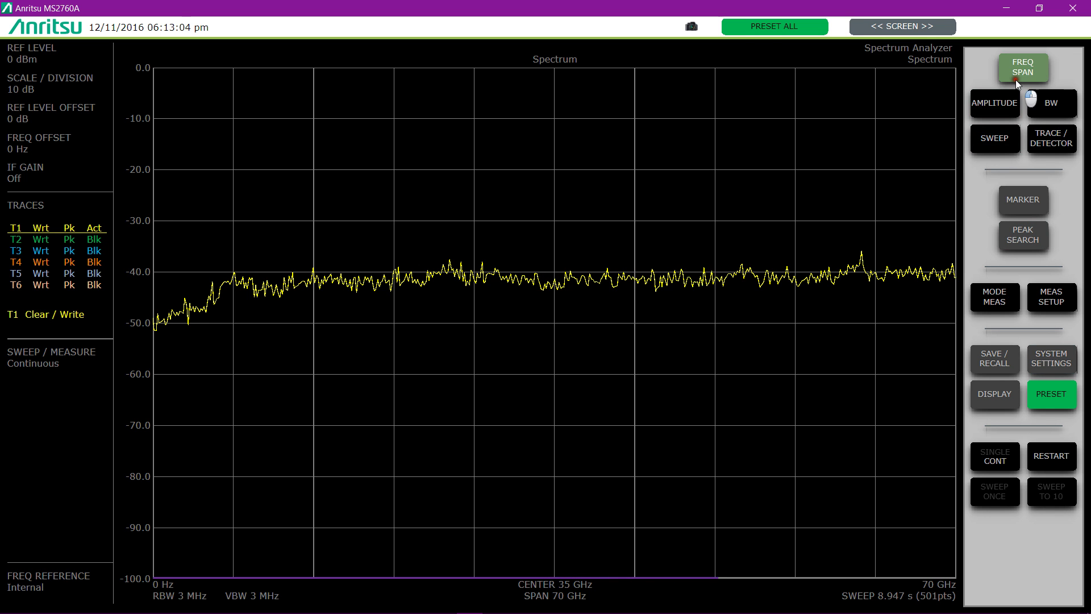
pyautogui.click(1008, 100)
pyautogui.click(1041, 107)
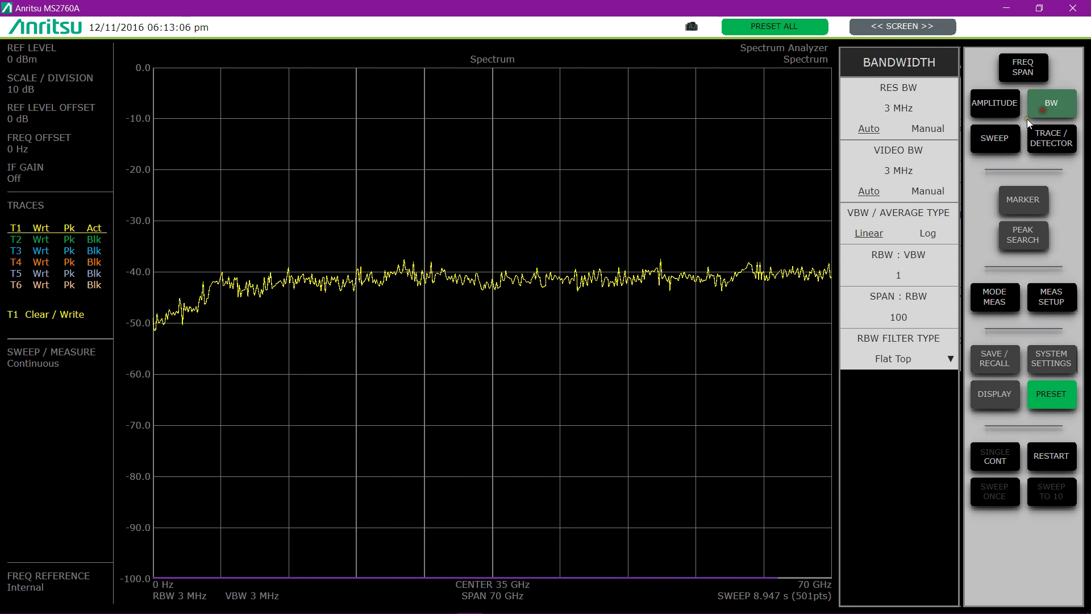
pyautogui.click(999, 139)
pyautogui.click(1037, 141)
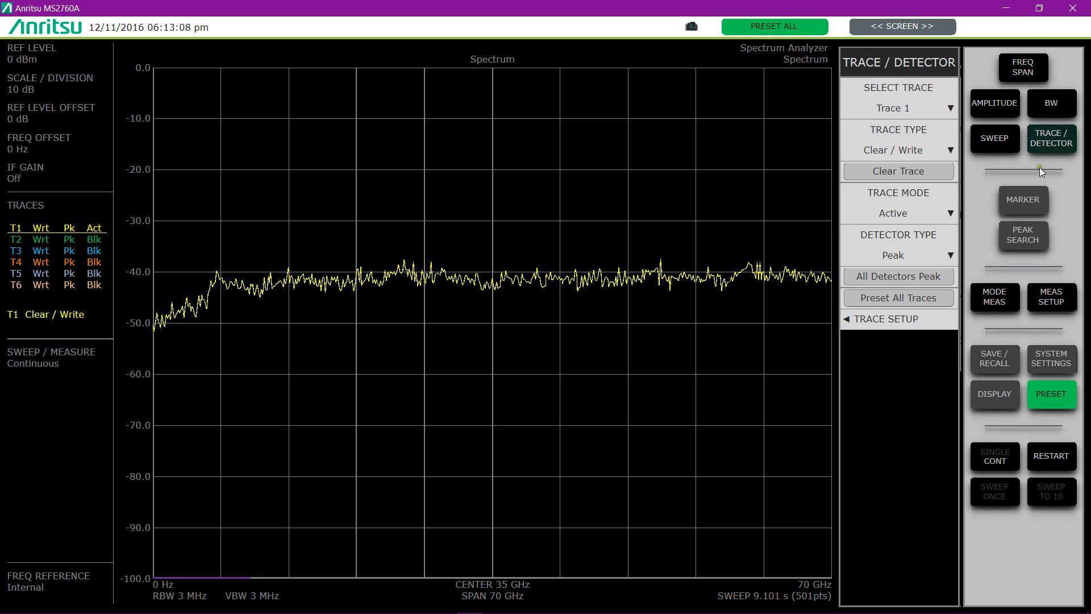
# Turn on marker 1 at 35 GHz and keep Spectrum as the measurement type
pyautogui.click(1023, 201)
pyautogui.click(1021, 234)
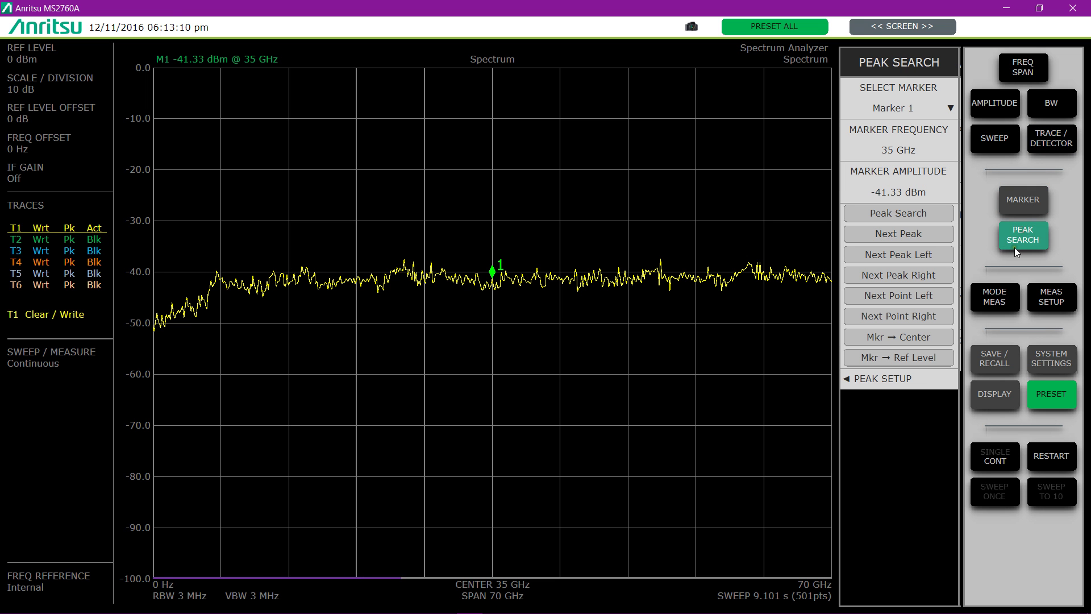
pyautogui.click(999, 303)
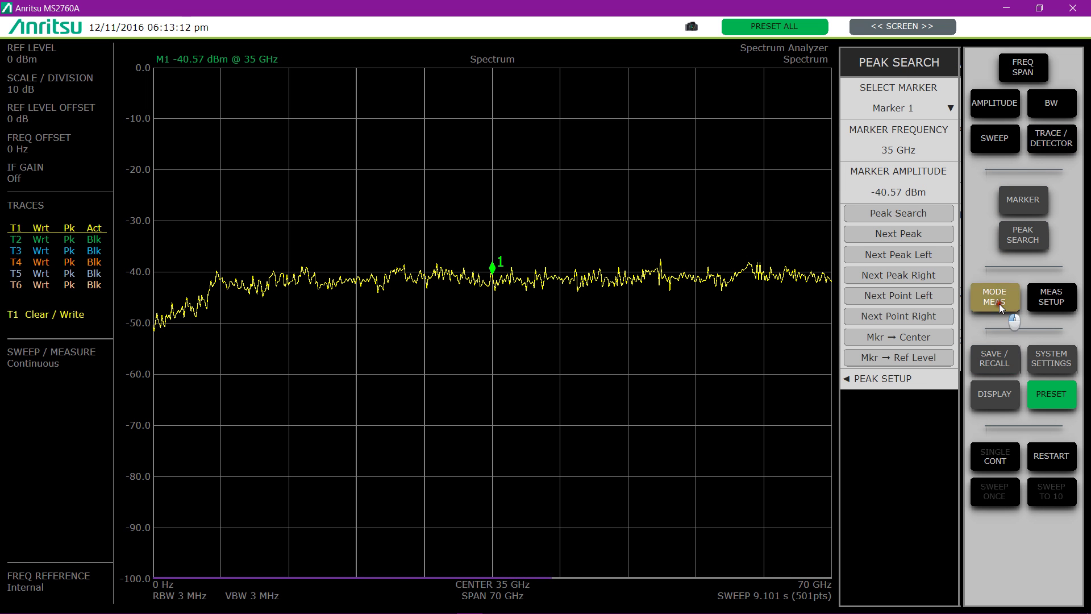
pyautogui.click(1048, 300)
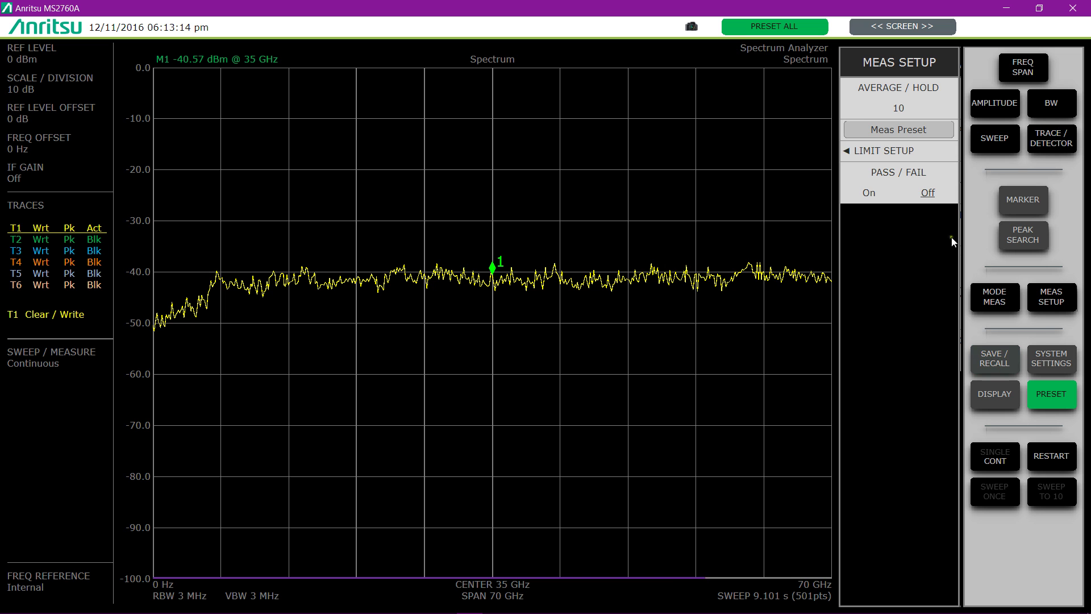
pyautogui.click(982, 294)
pyautogui.click(945, 152)
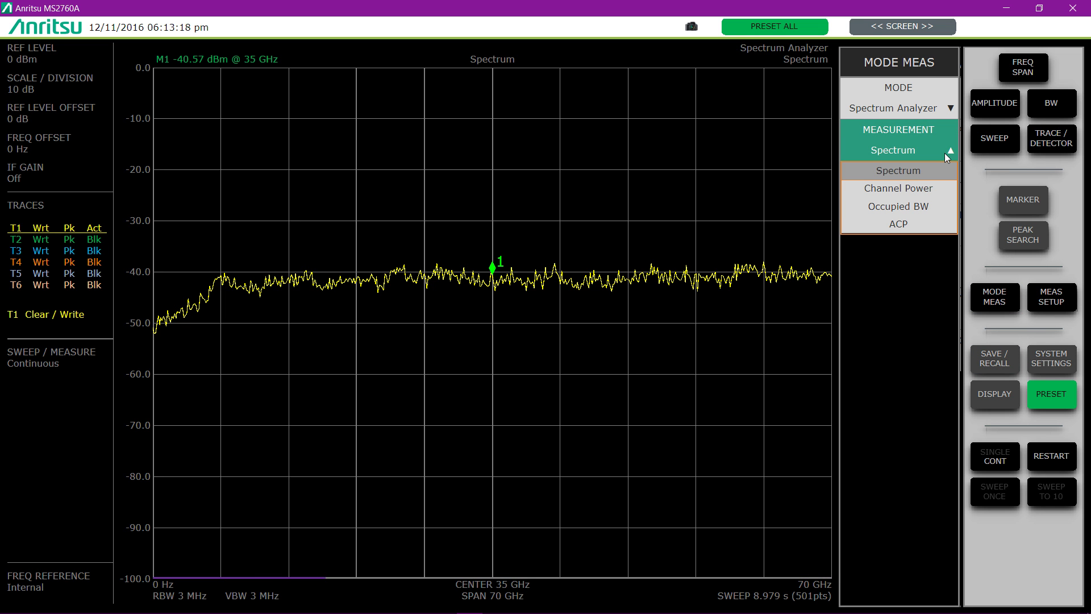
pyautogui.click(945, 152)
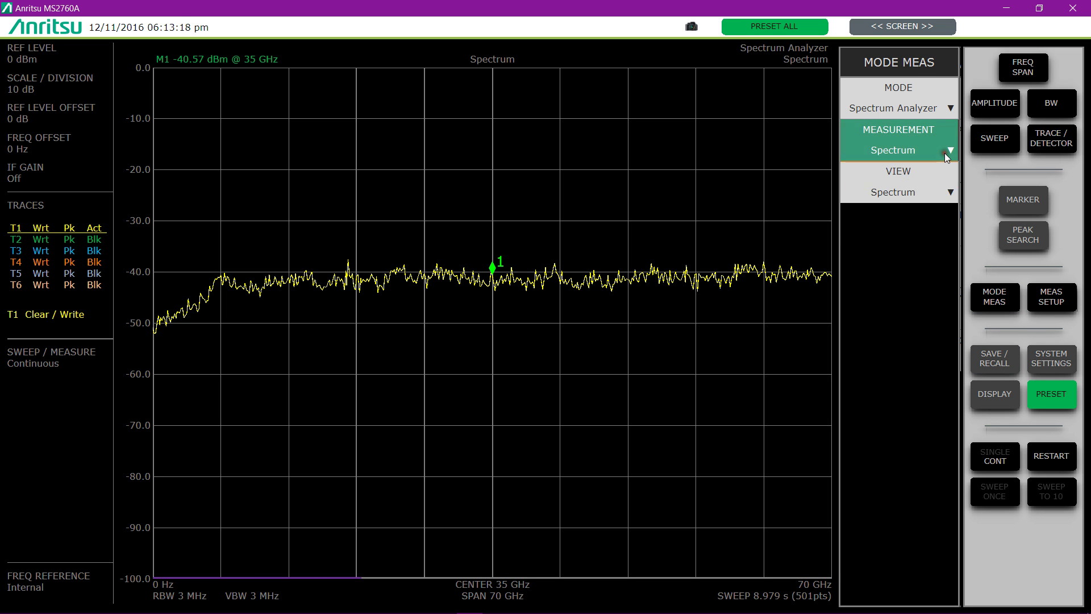
# Look over the Save/Recall and Display options, then bring up the Freq/Span settings
pyautogui.click(995, 361)
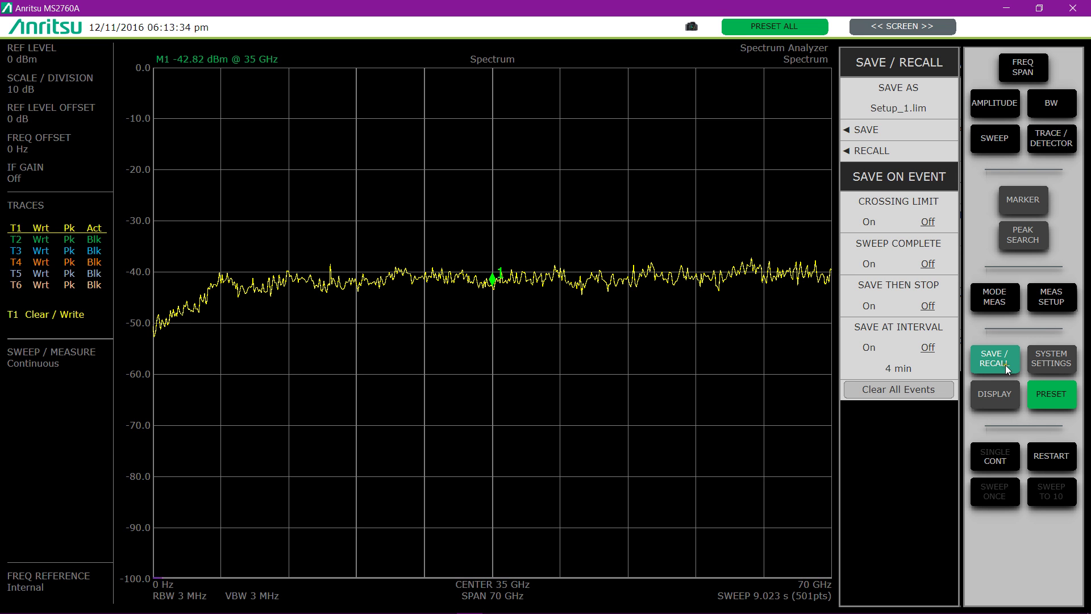
pyautogui.click(995, 395)
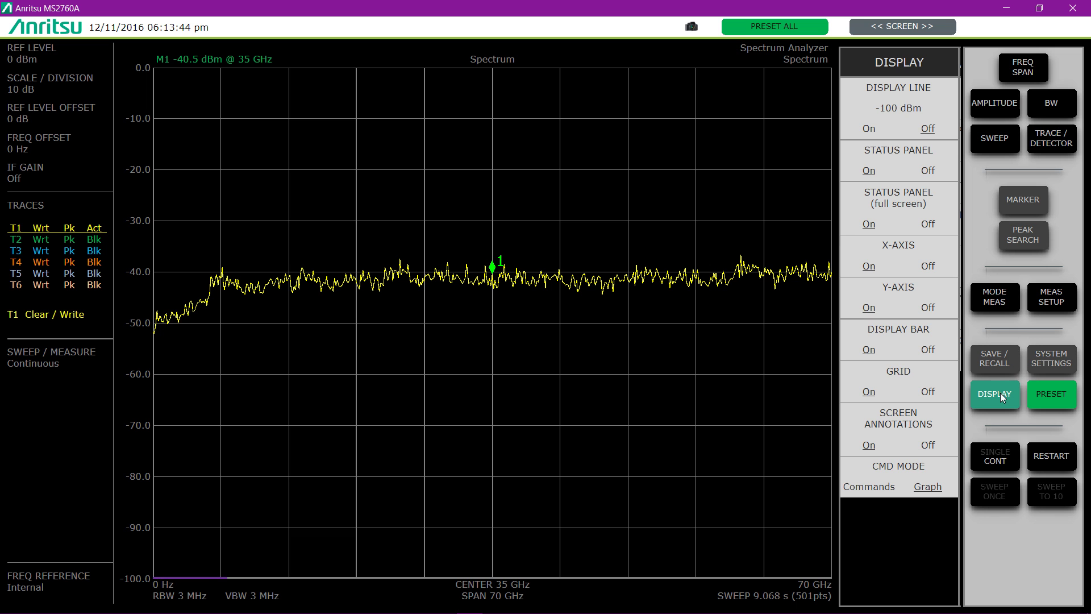
pyautogui.click(1021, 71)
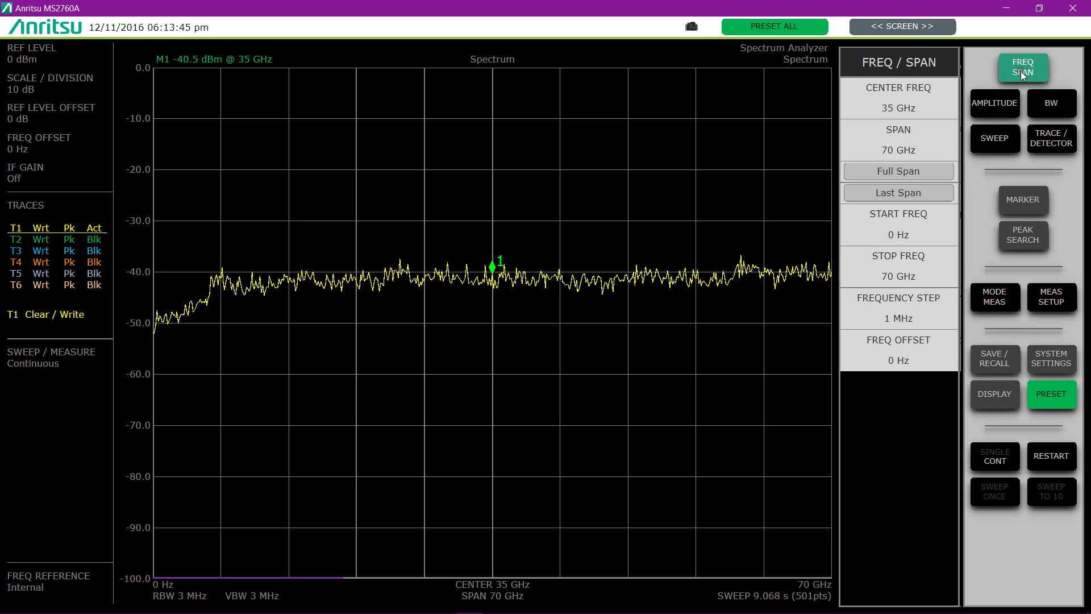
# Set the center frequency to 25 GHz for a 0–50 GHz span and show the plot full screen
pyautogui.click(885, 116)
pyautogui.click(731, 203)
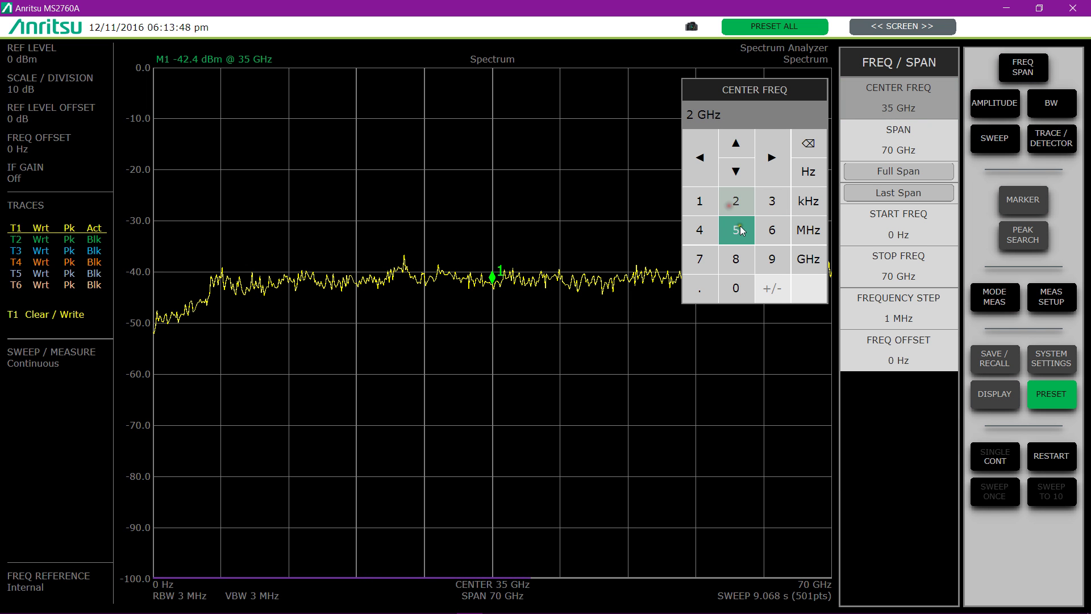
pyautogui.click(738, 230)
pyautogui.click(808, 259)
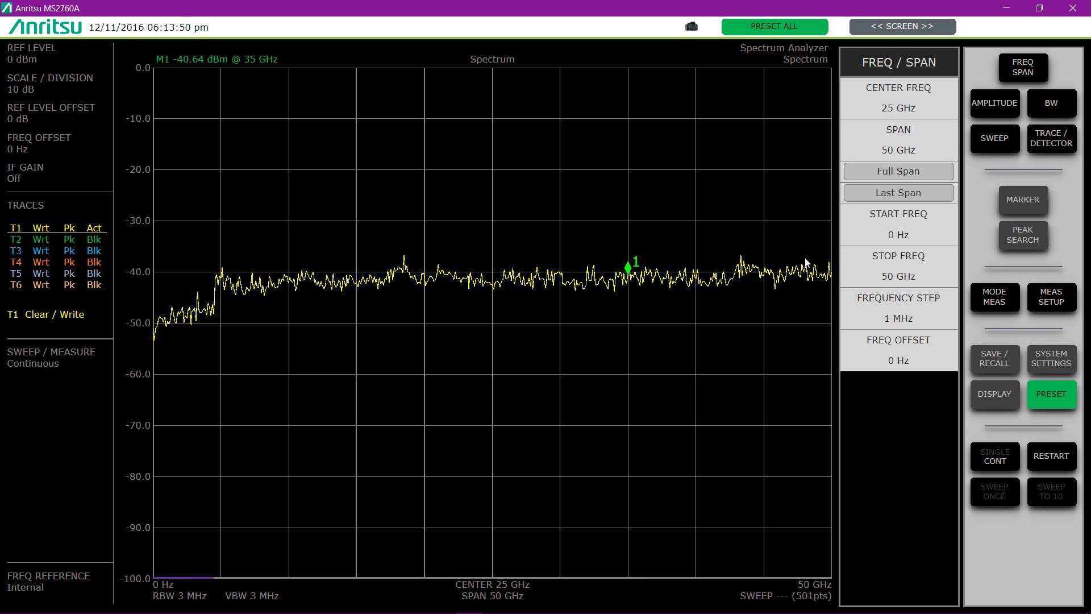
pyautogui.click(896, 28)
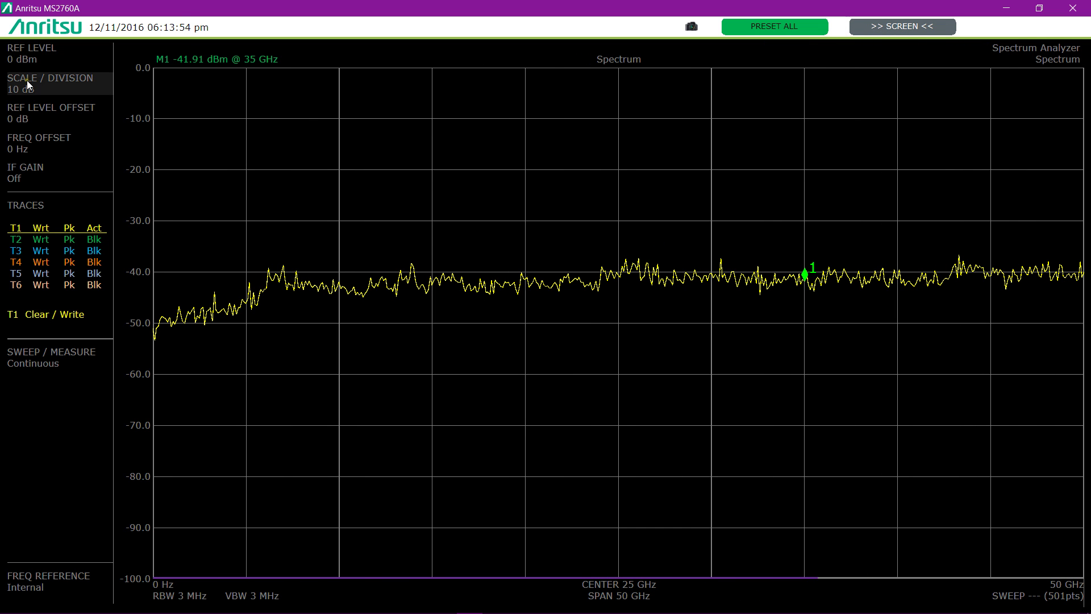
pyautogui.click(26, 80)
pyautogui.click(25, 56)
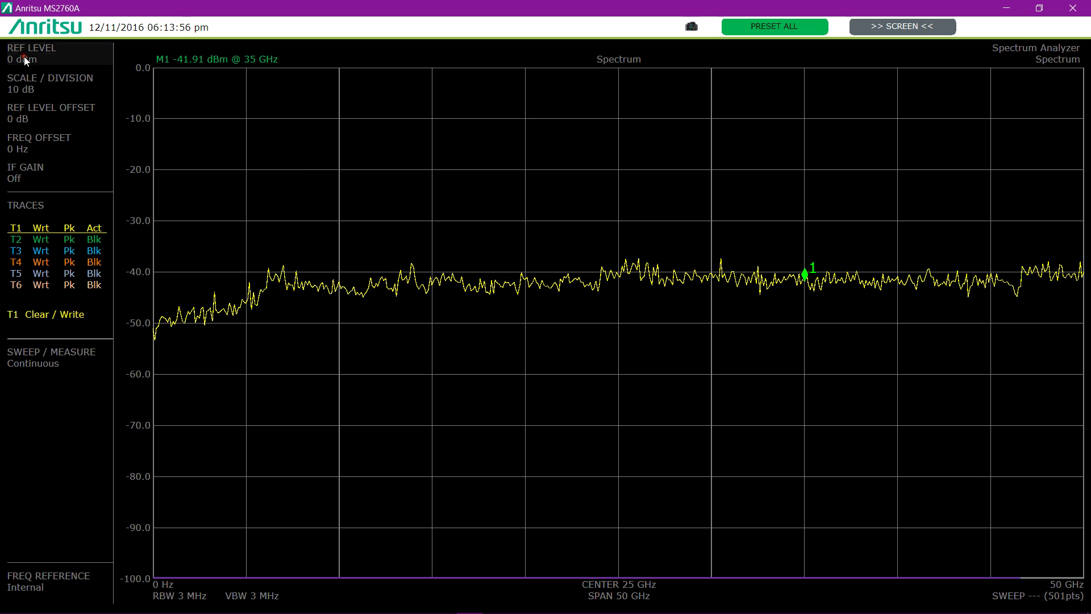
pyautogui.click(17, 108)
pyautogui.click(14, 158)
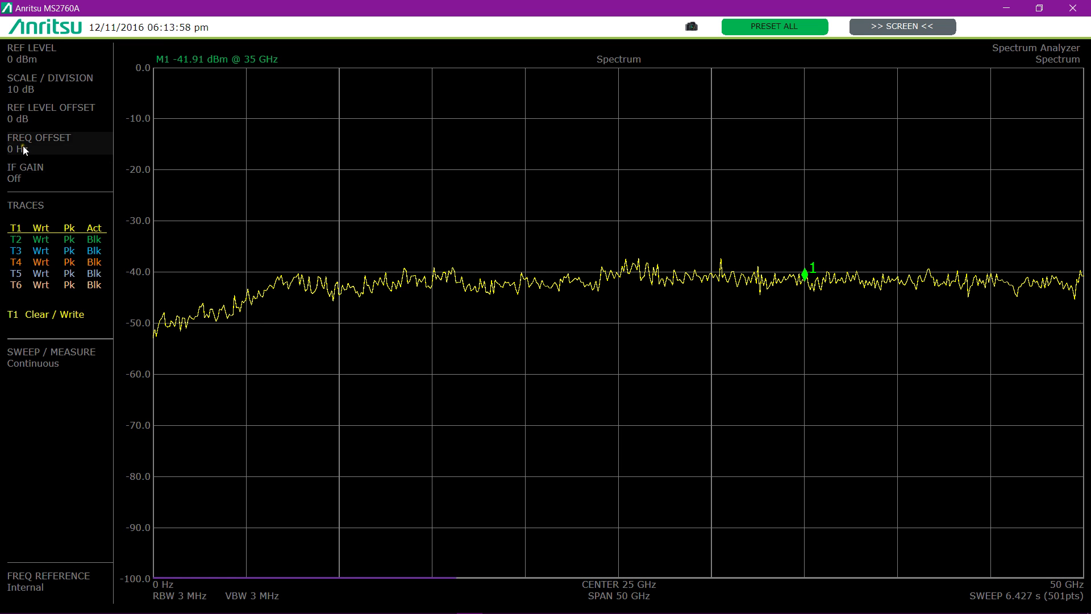
pyautogui.click(24, 150)
pyautogui.click(30, 168)
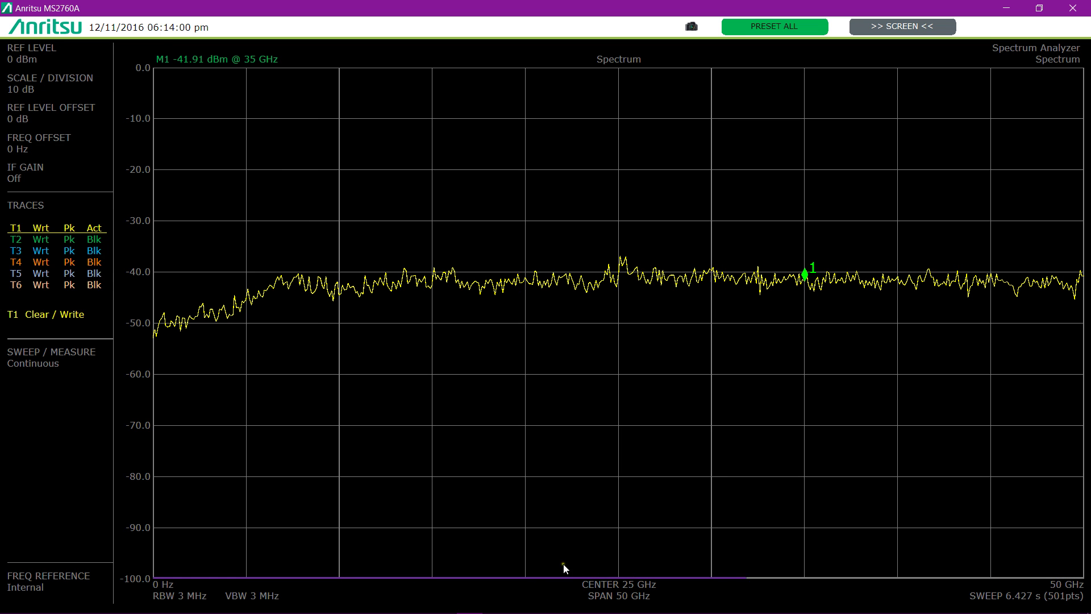
pyautogui.click(606, 590)
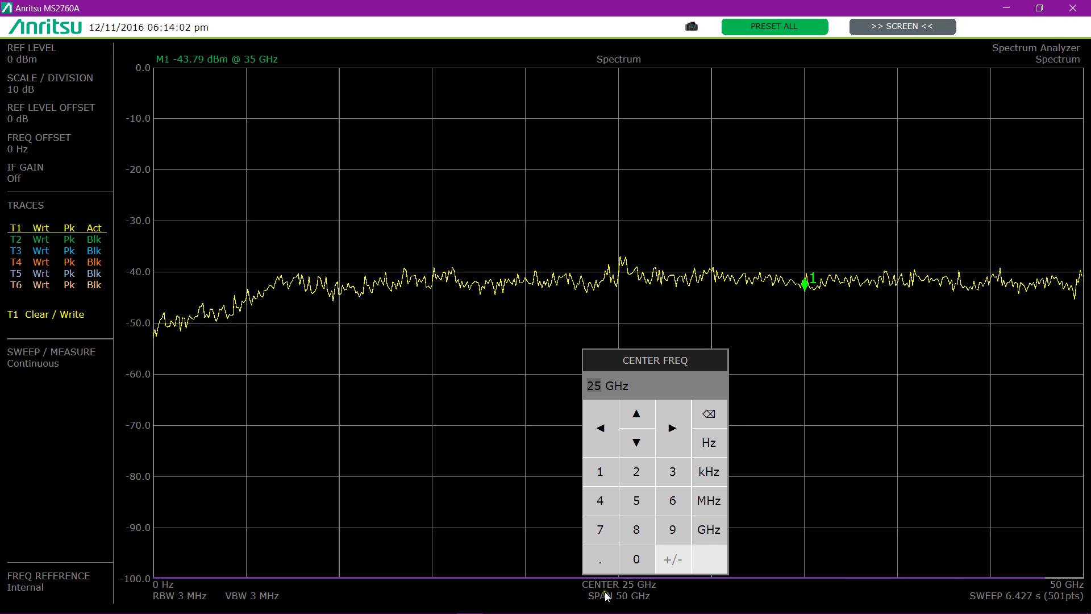
pyautogui.click(606, 594)
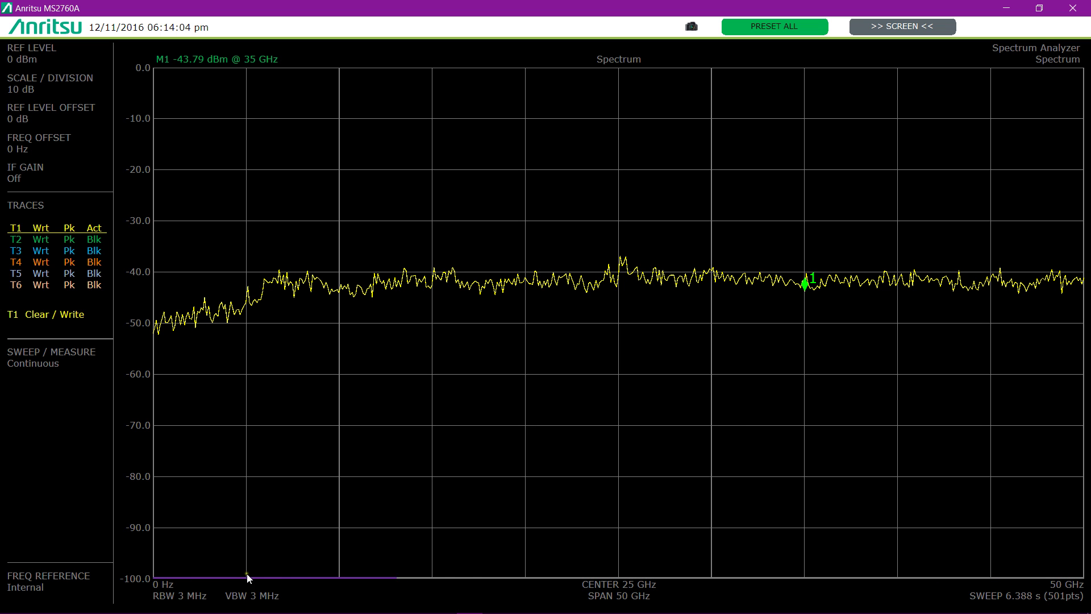
pyautogui.click(57, 356)
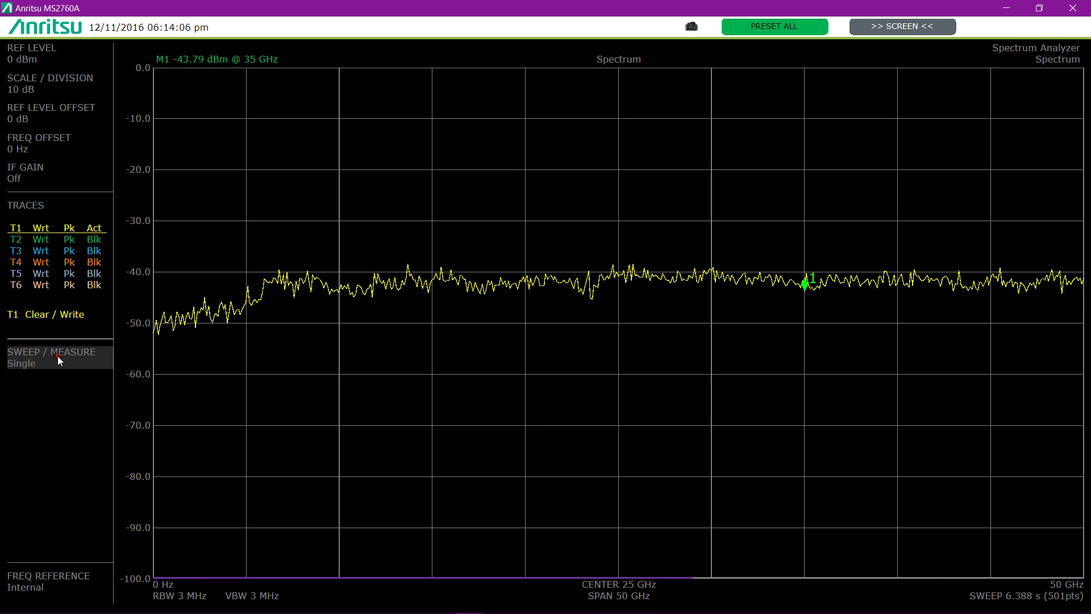
pyautogui.click(57, 356)
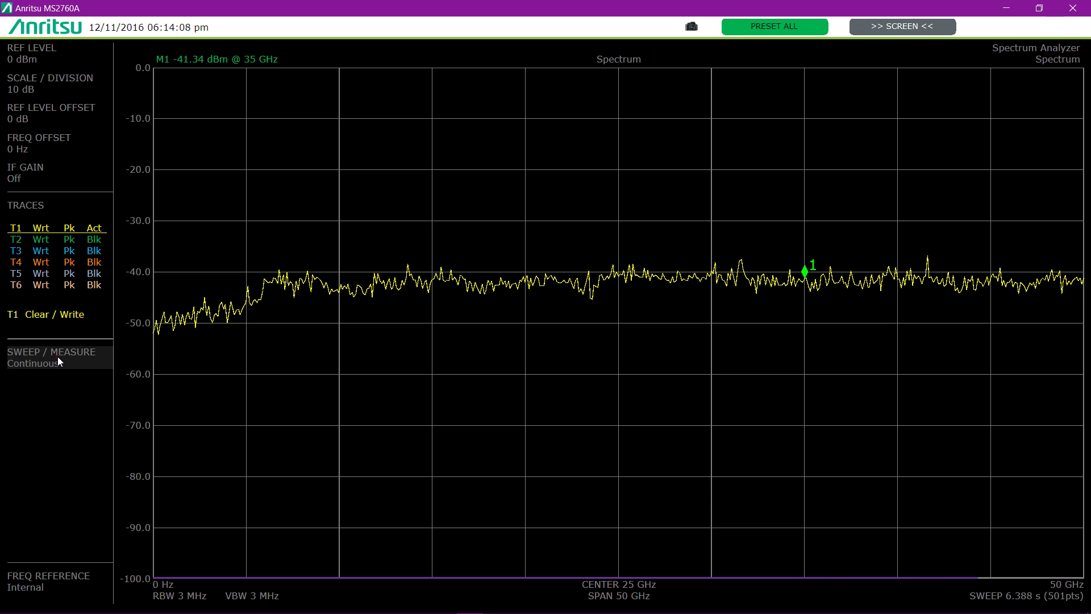